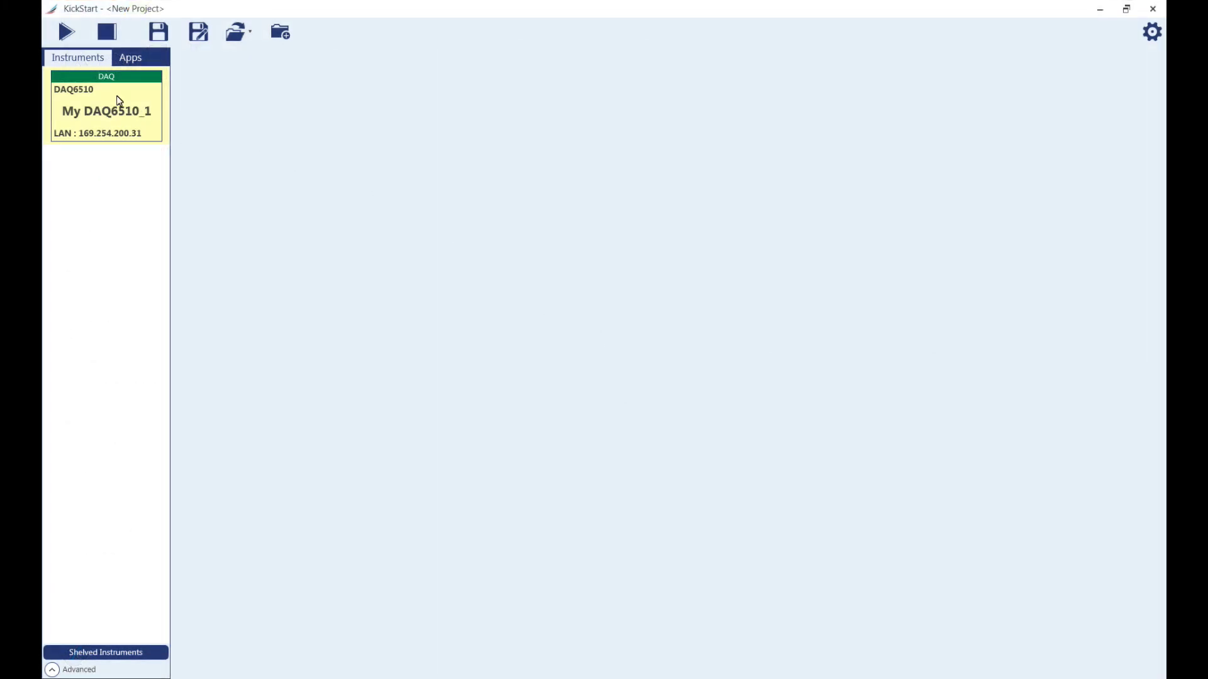
Place the DAQ6510 instrument on the workspace and launch a Data Logger app on it
mouse_move(111, 93)
left_click_drag(112, 94, 588, 302)
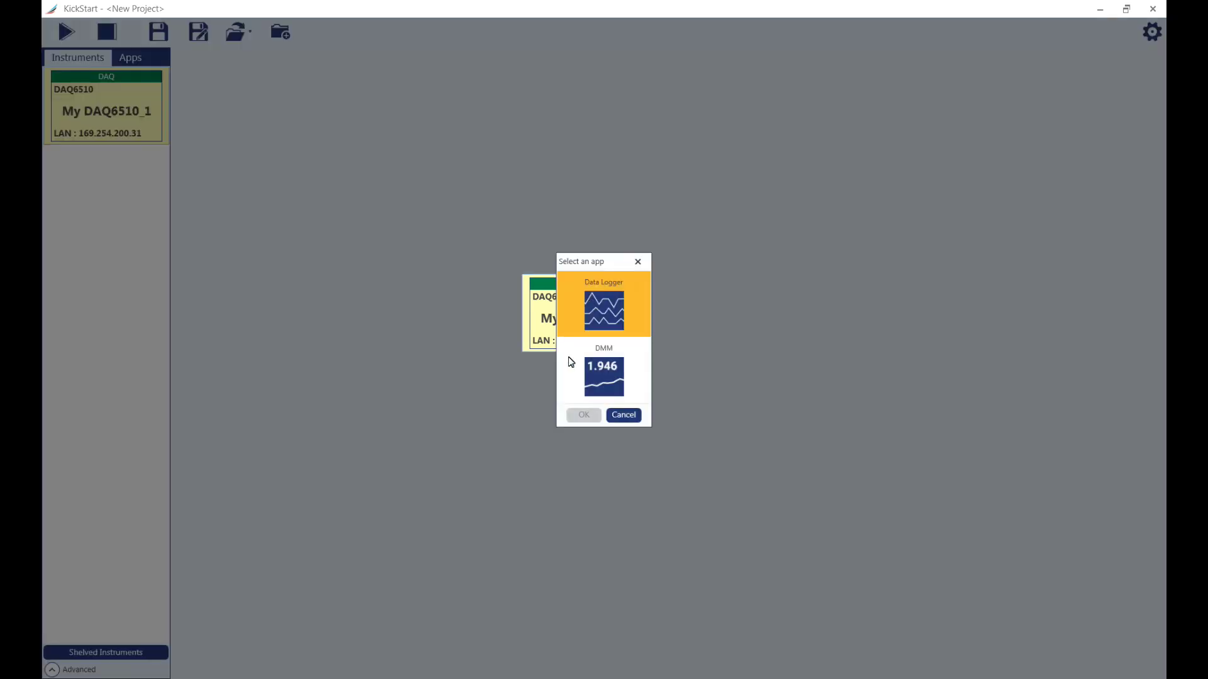
left_click(591, 294)
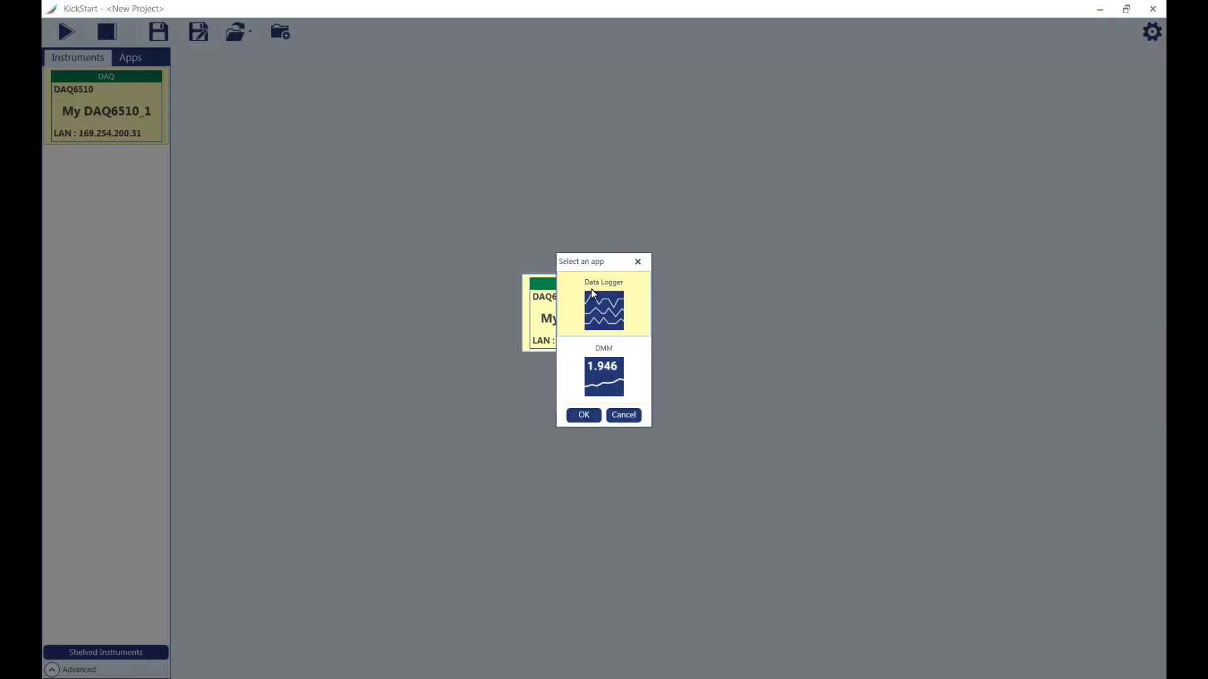
left_click(584, 415)
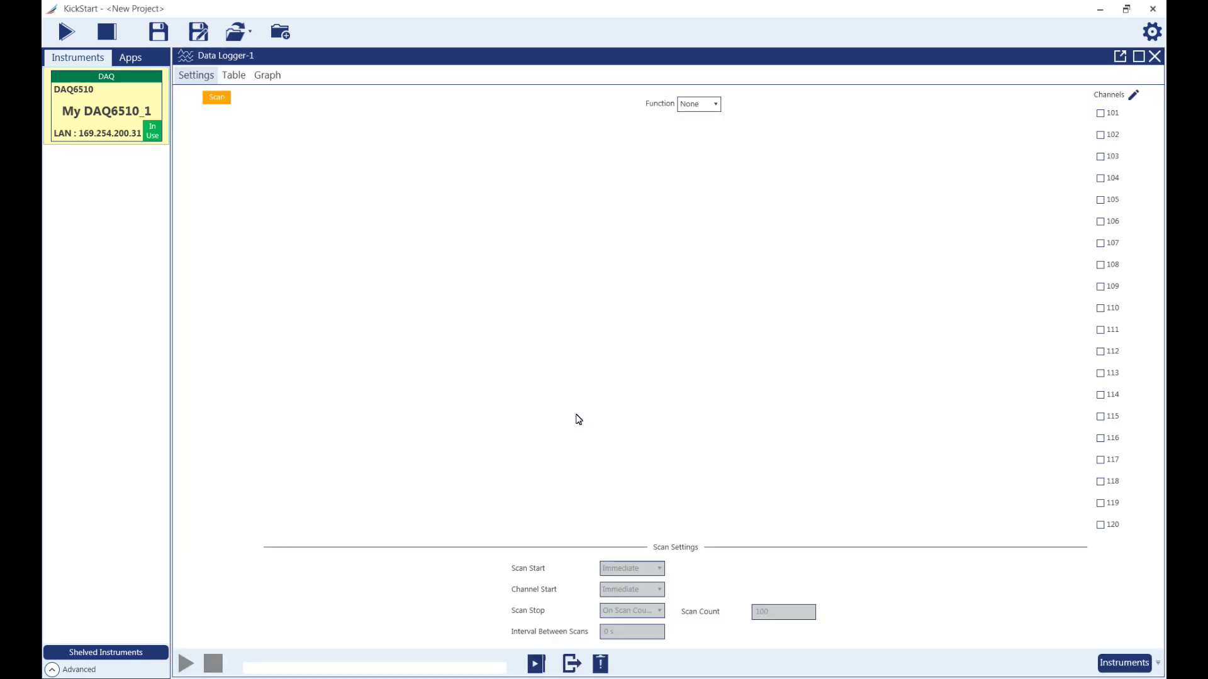
Add channel 101 to the scan as a Temperature measurement renamed 'monitor' and save it
left_click(1100, 114)
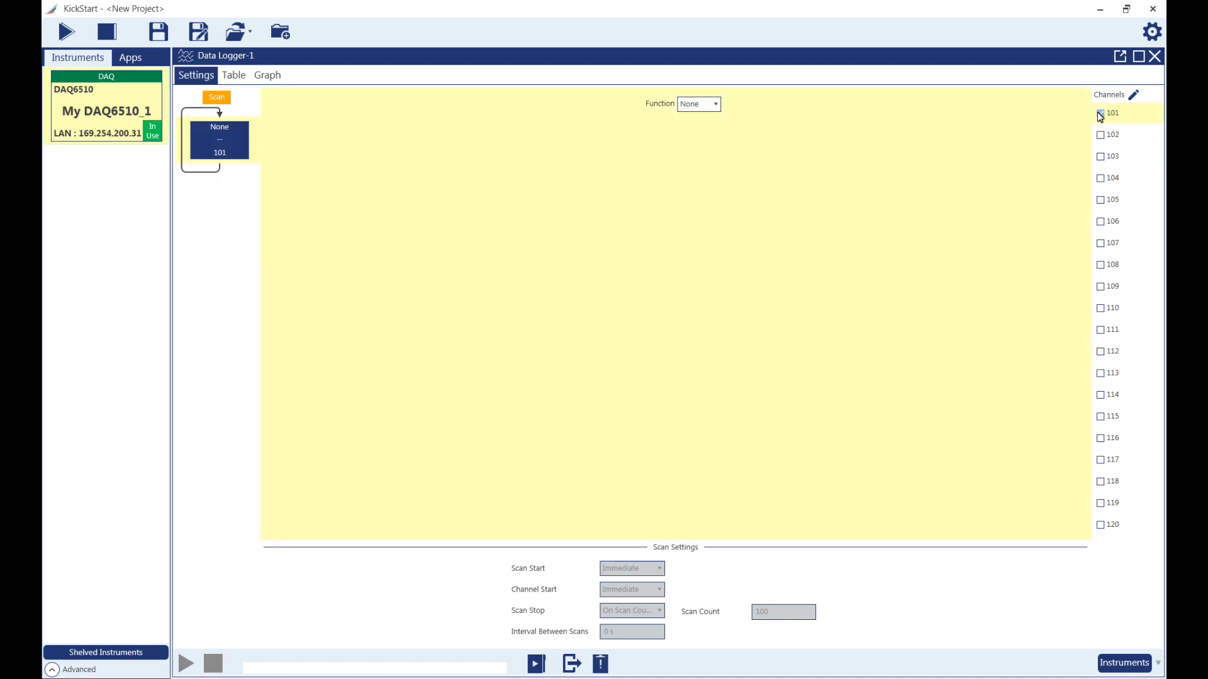
left_click(703, 103)
left_click(700, 193)
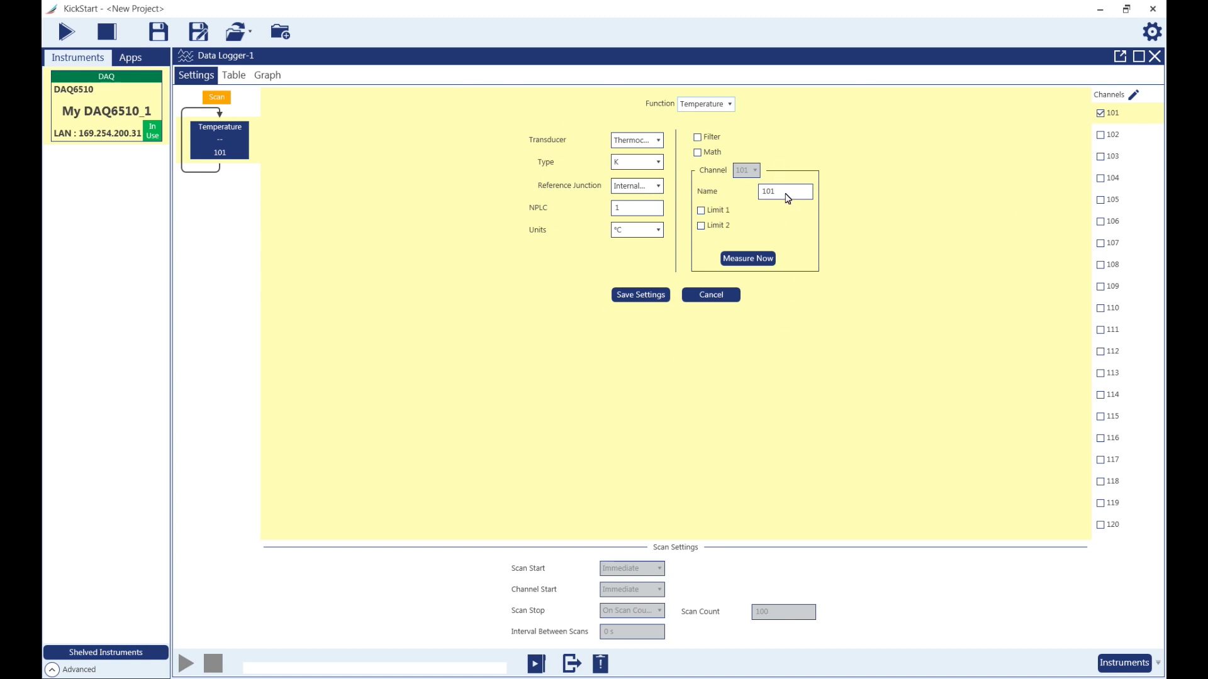
left_click_drag(783, 196, 760, 195)
type("mond")
type("tor")
left_click(638, 295)
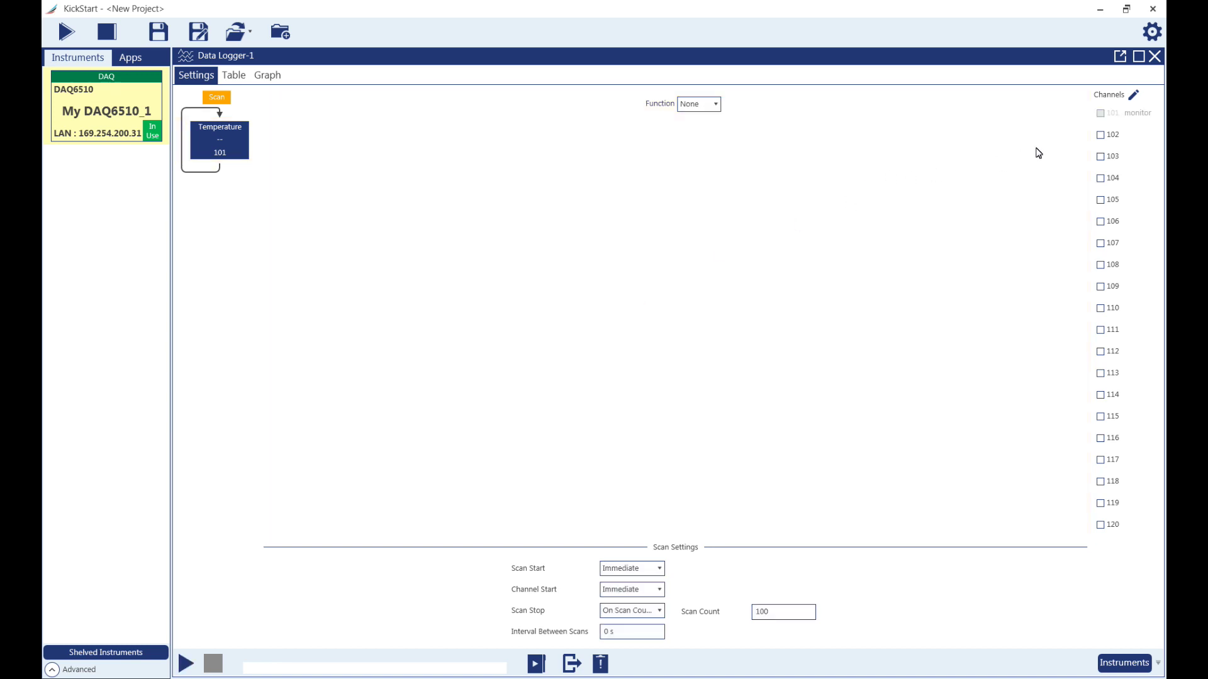
Add channels 102 (2-Wire Resistance), 103 (Temperature) and 104 (DC Voltage), saving each channel's settings
left_click(1100, 136)
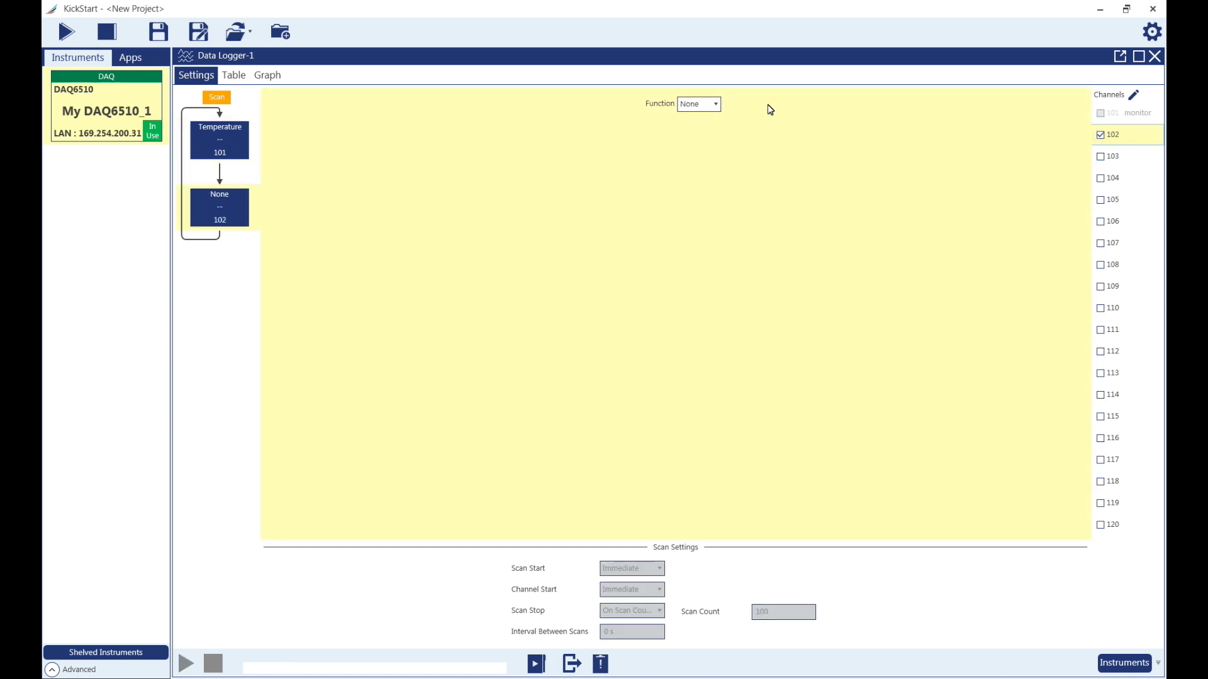
left_click(716, 105)
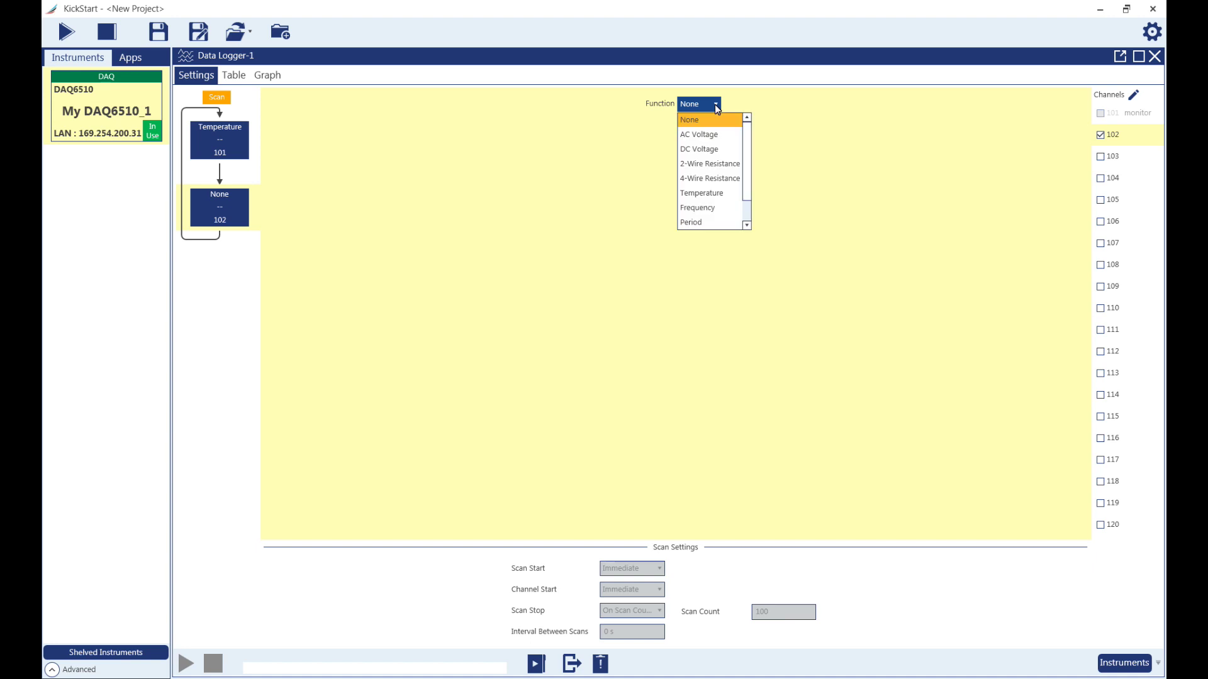
left_click(710, 163)
left_click(640, 294)
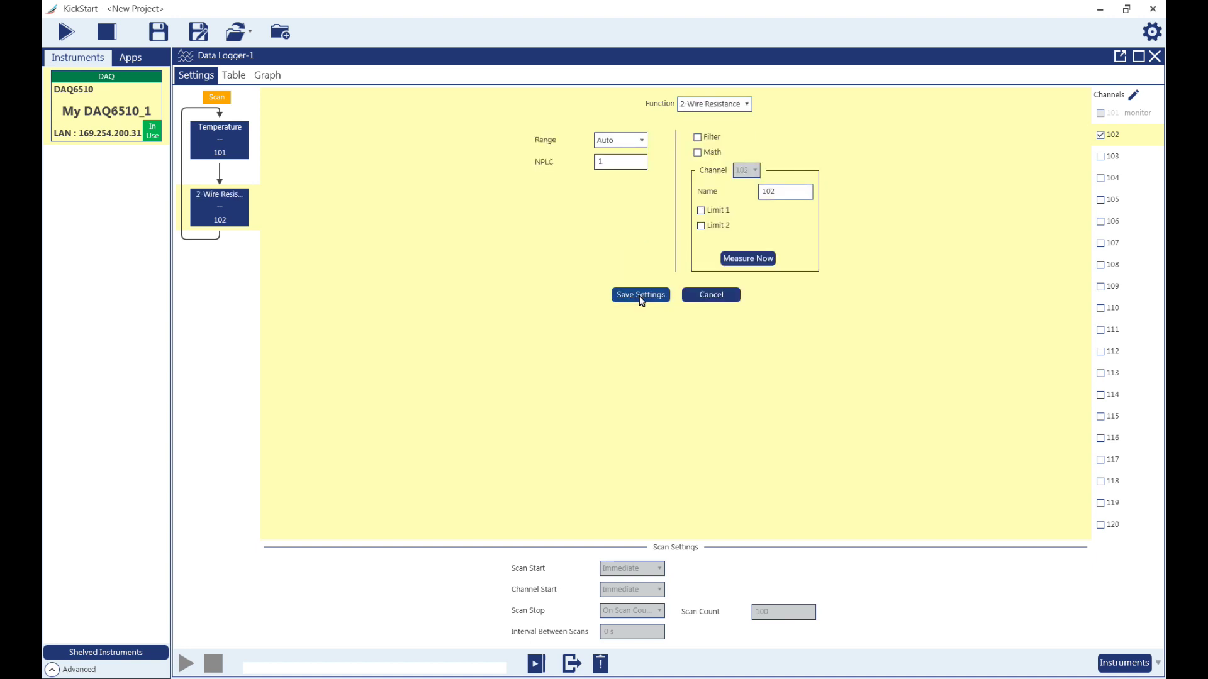
left_click(1100, 156)
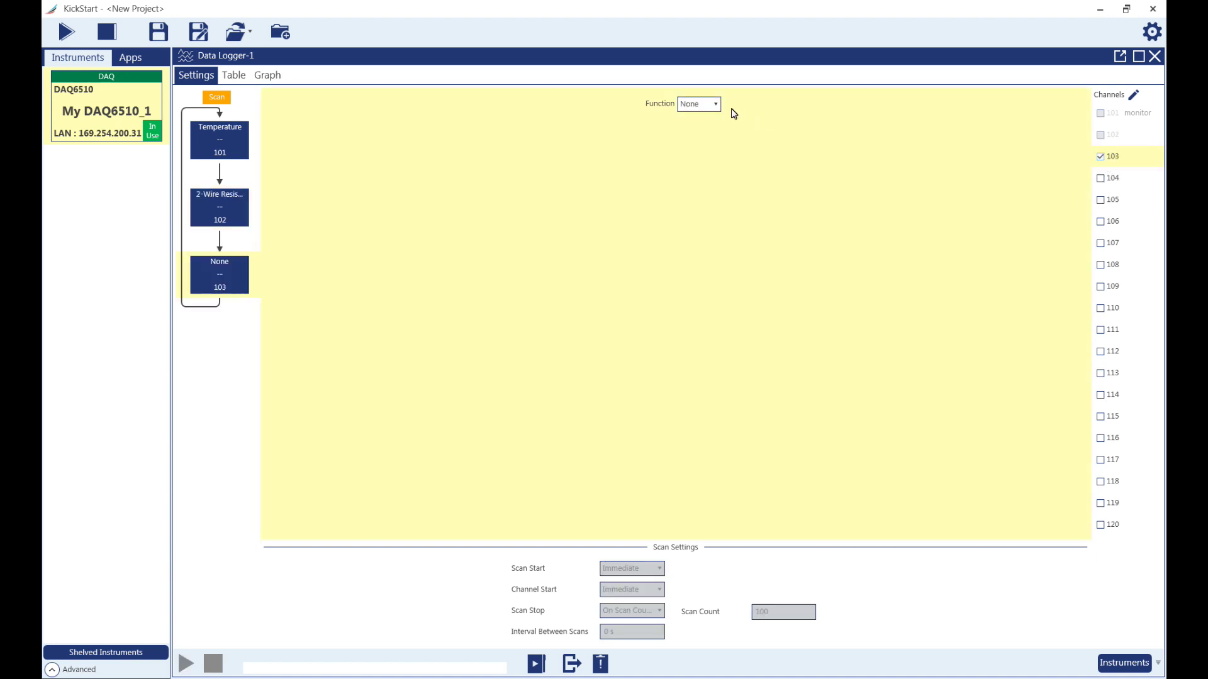
left_click(716, 104)
left_click(713, 195)
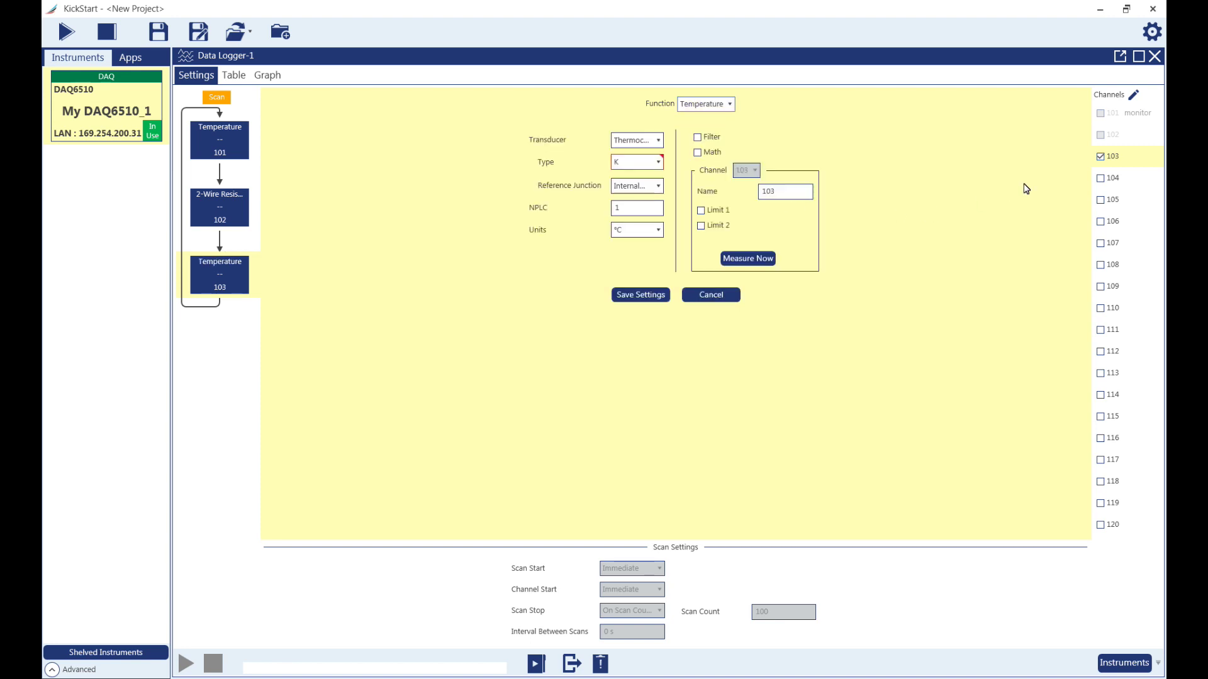
left_click(639, 294)
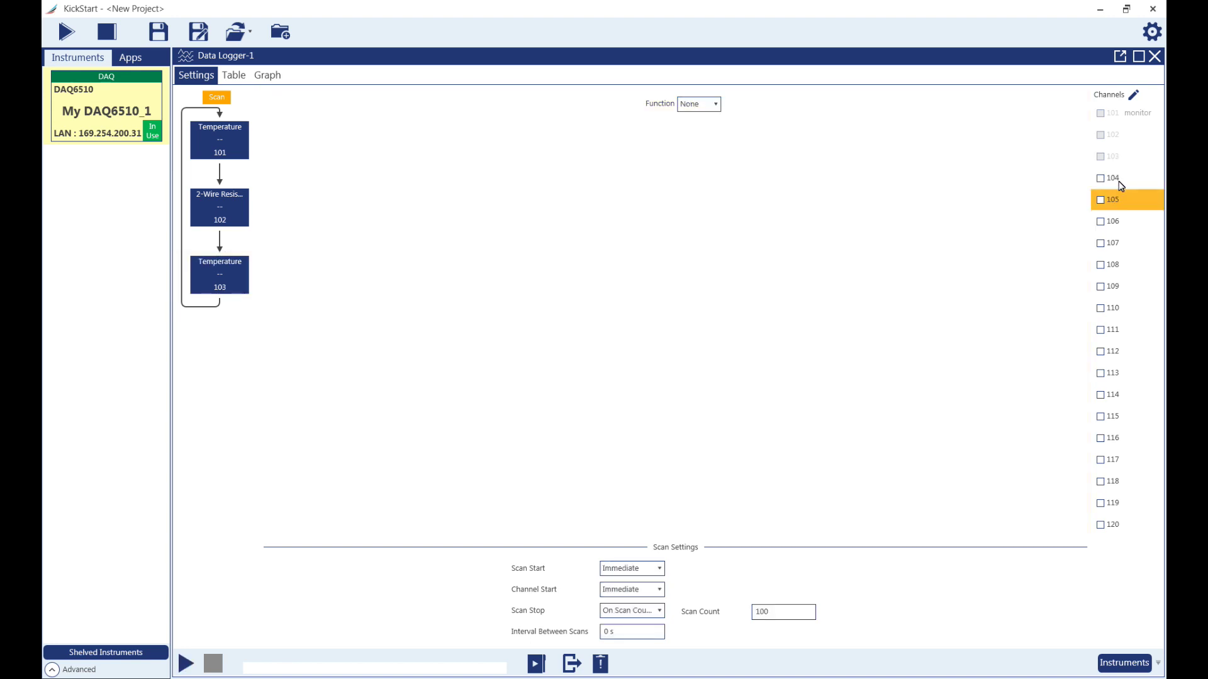
left_click(1100, 178)
left_click(694, 106)
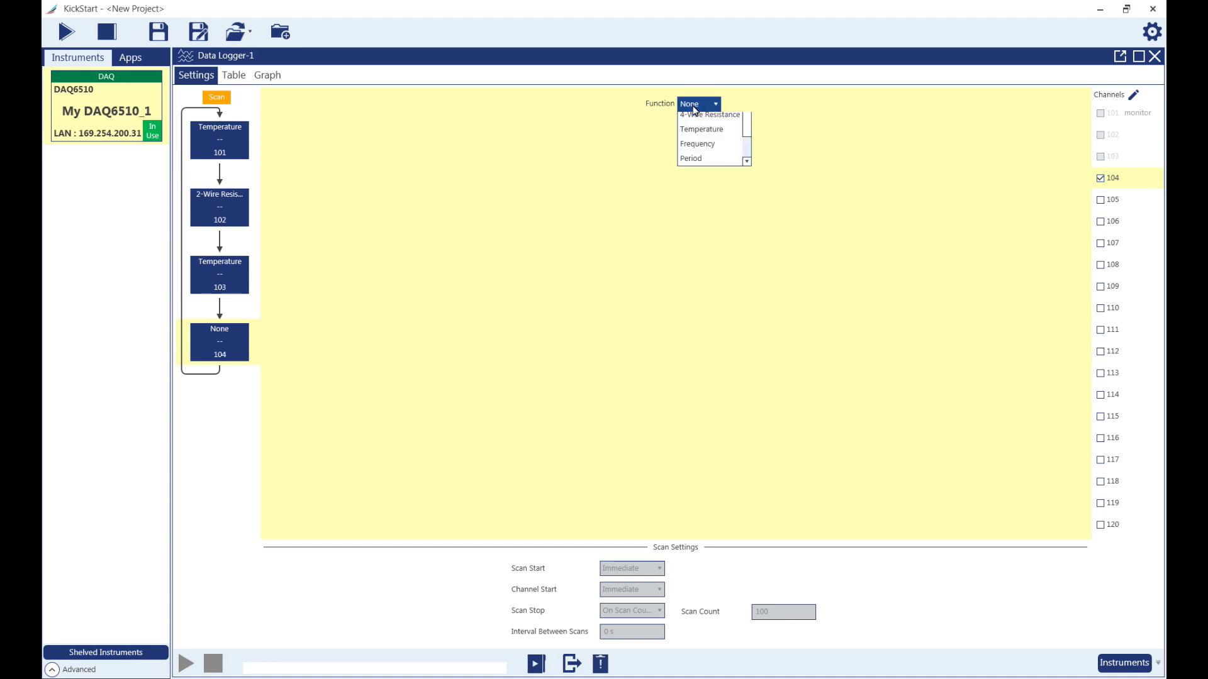
left_click(707, 151)
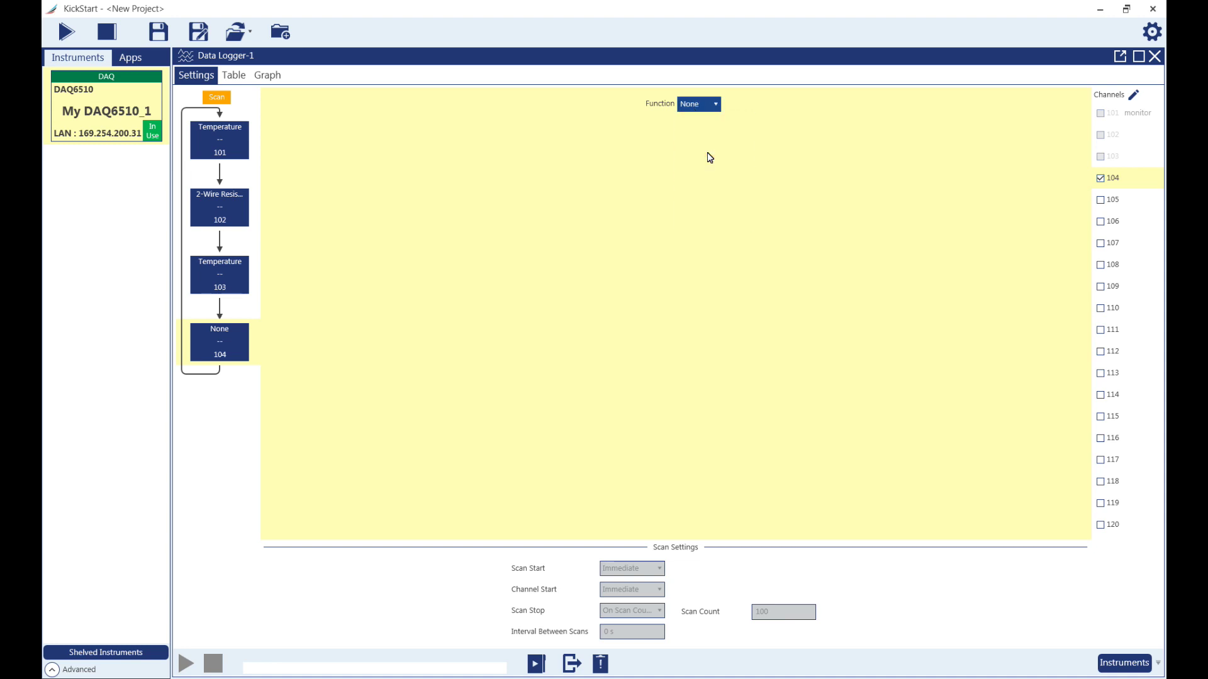
left_click(654, 294)
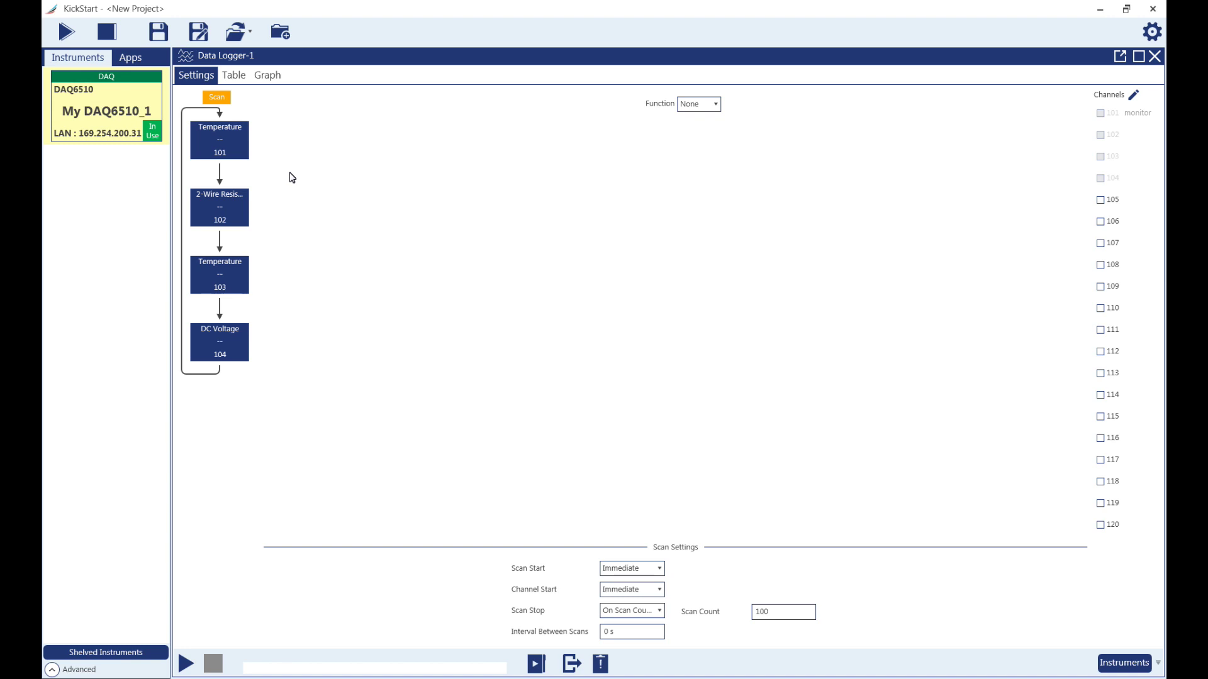
left_click(216, 218)
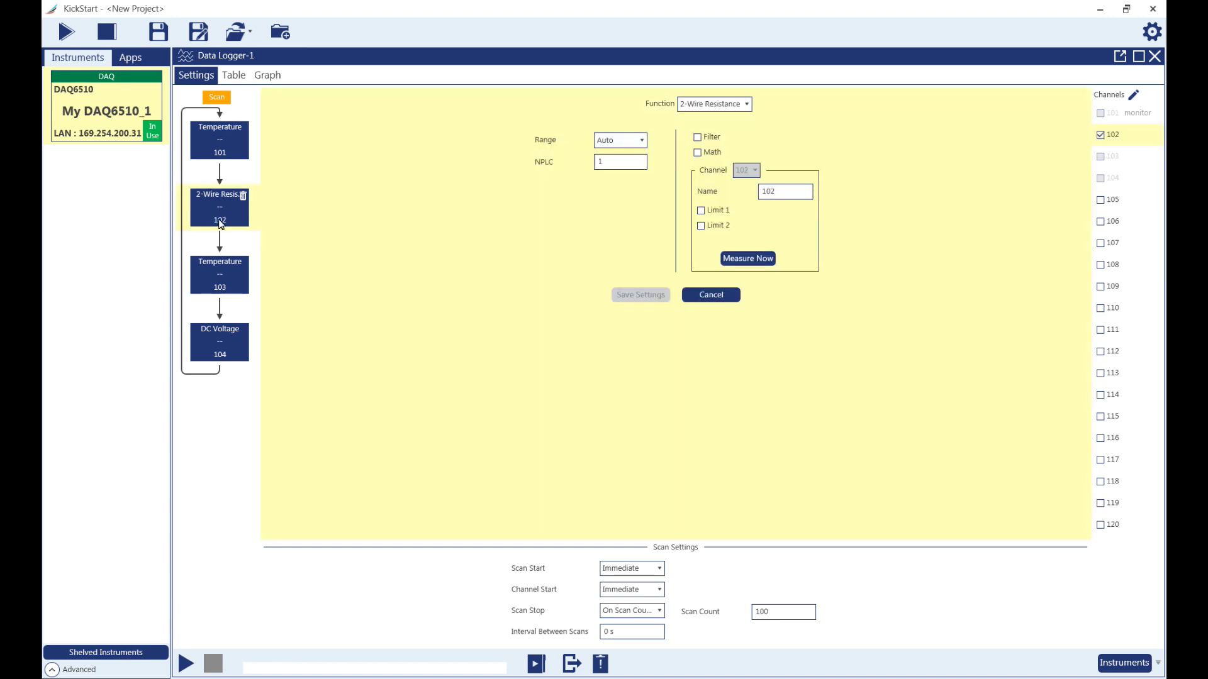
left_click(715, 297)
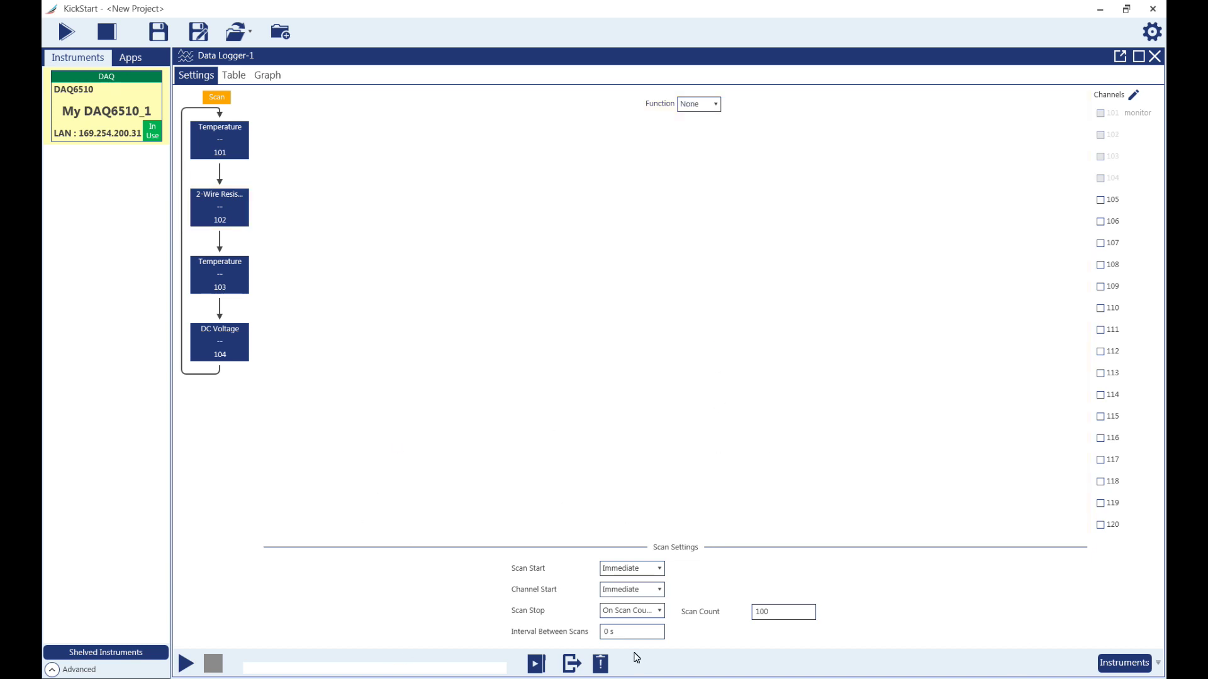
left_click(626, 569)
Start the scan on channel 101's limit, with High 30 °C and Low 25 °C
left_click(630, 614)
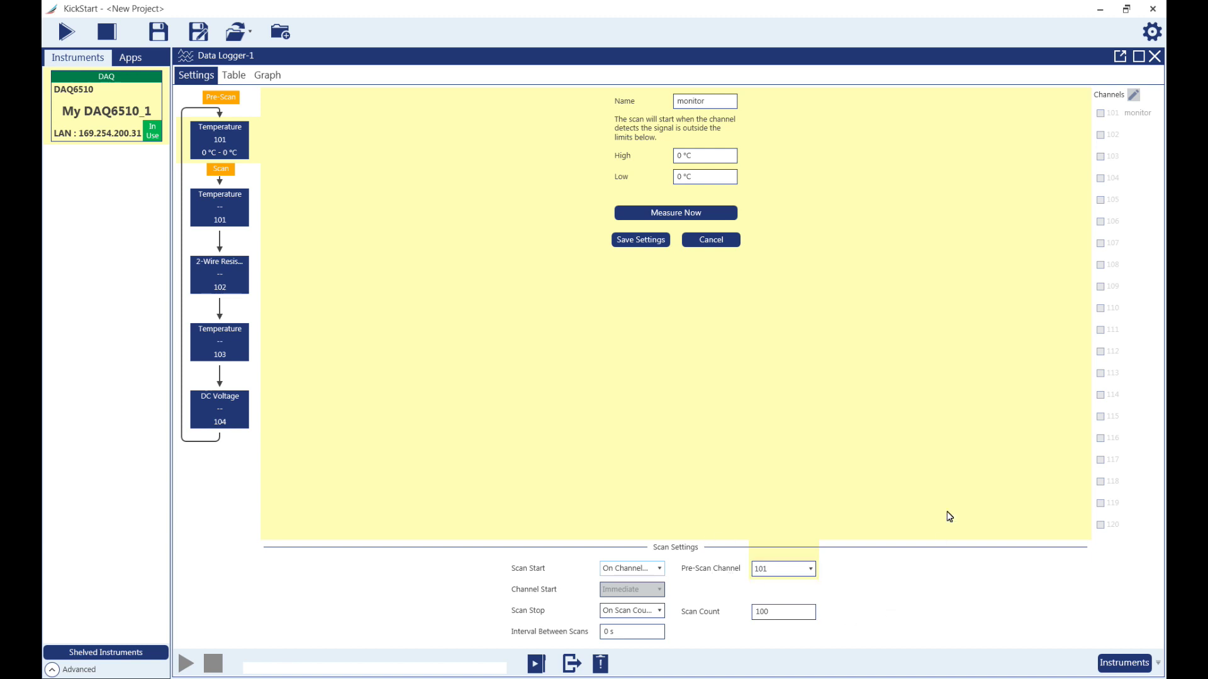
left_click(685, 159)
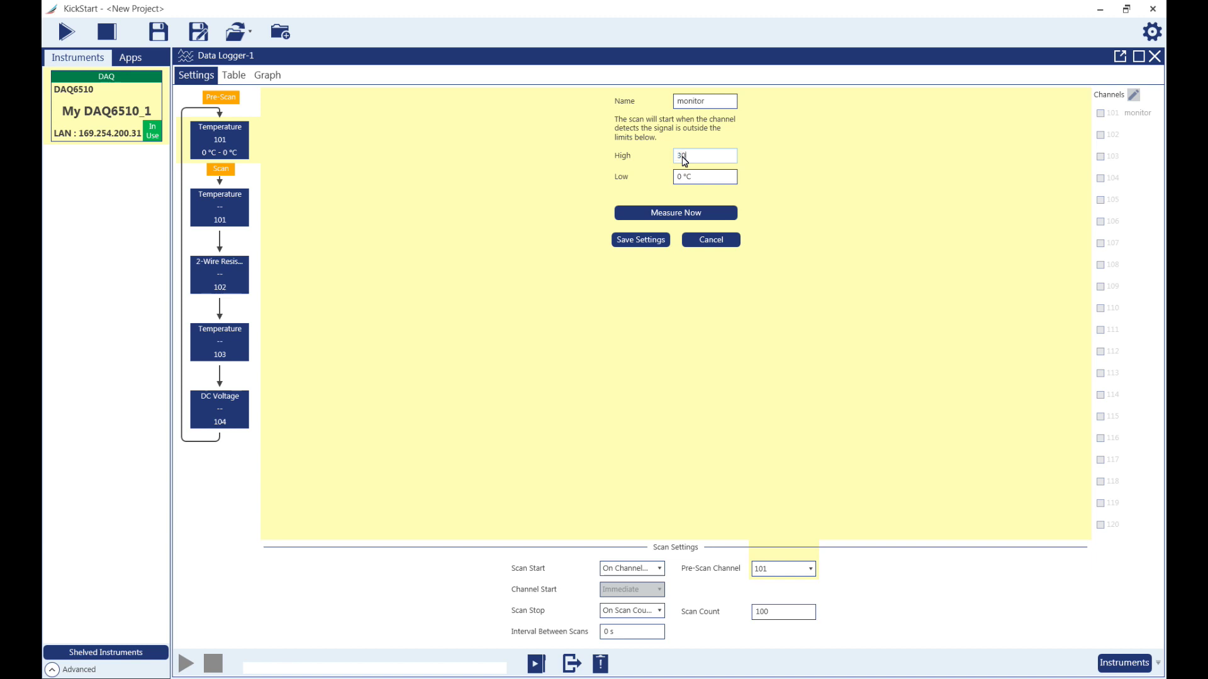
left_click(684, 178)
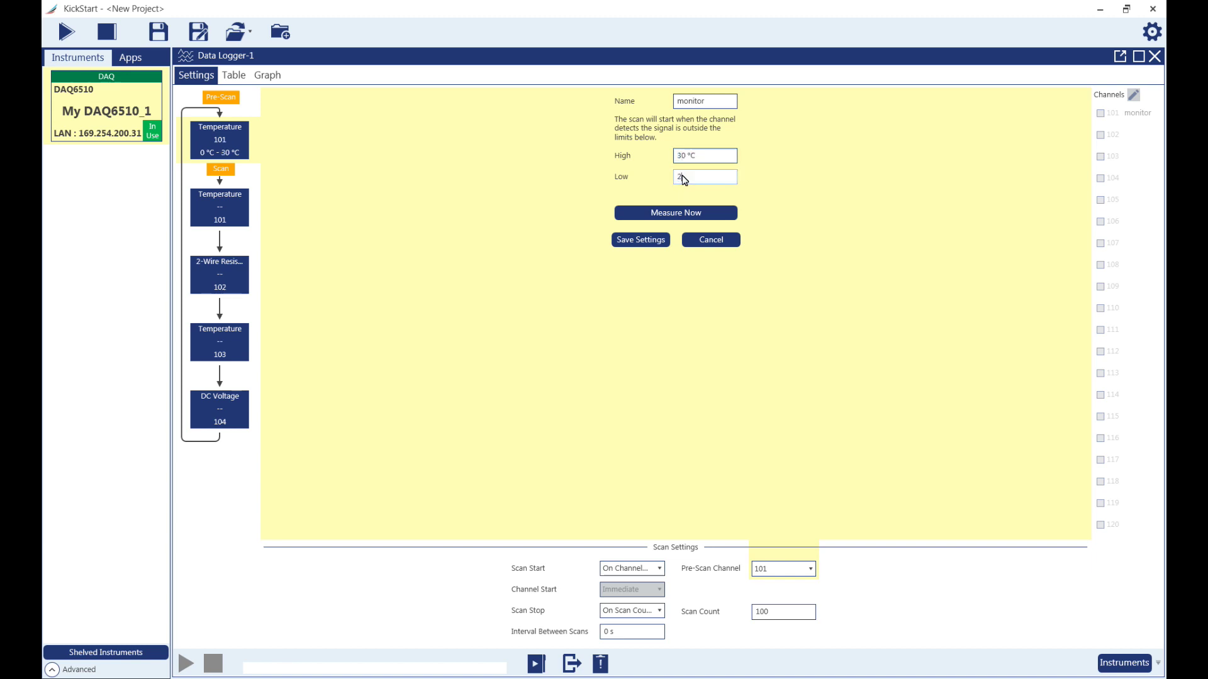
left_click(652, 242)
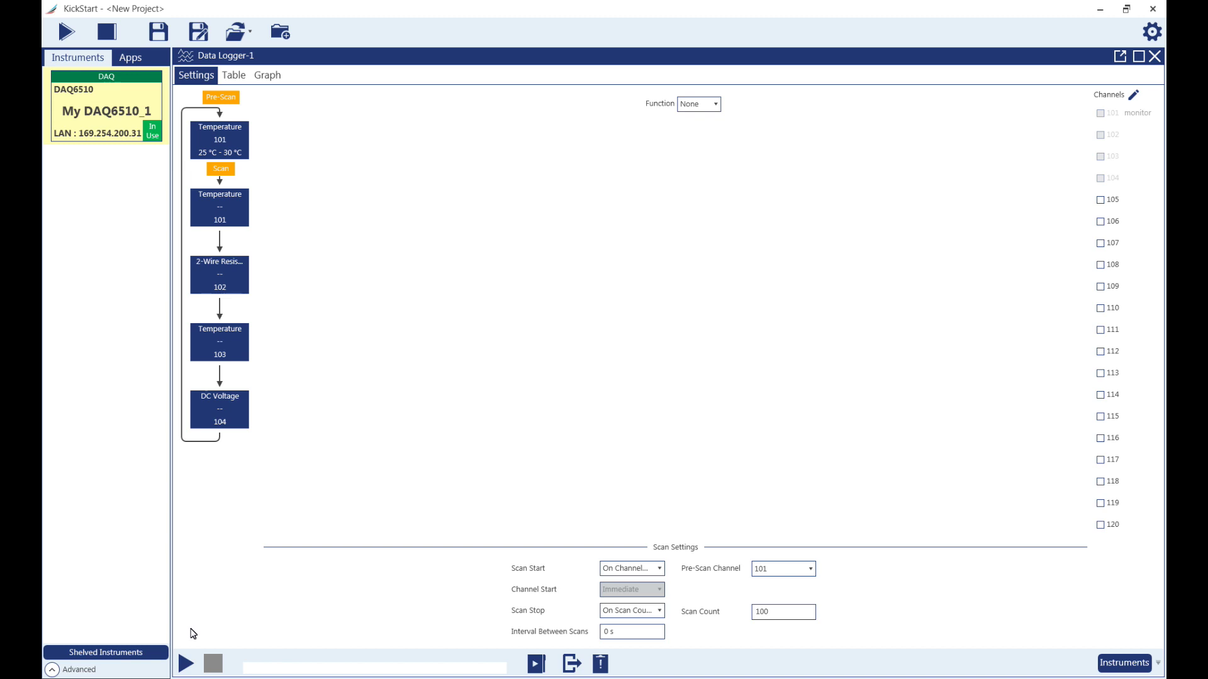
Run the four-channel Data Logger scan to collect 100 scans
left_click(185, 664)
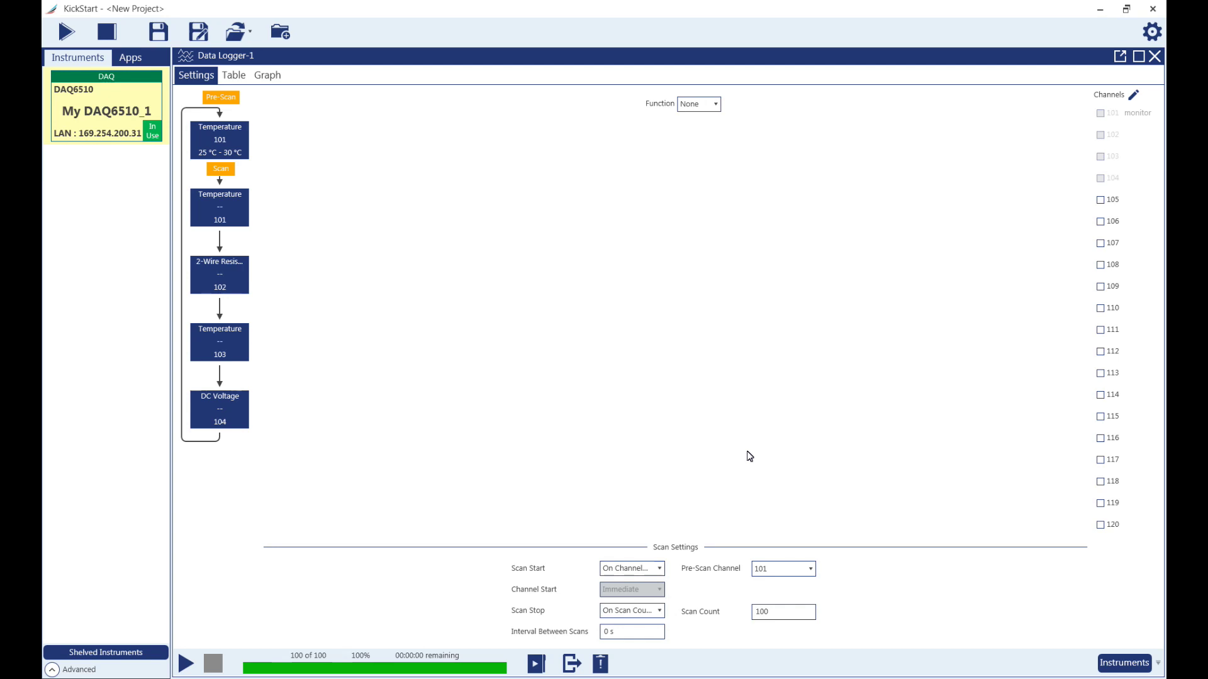
View the logged readings as graphs, then as a per-channel table
left_click(270, 82)
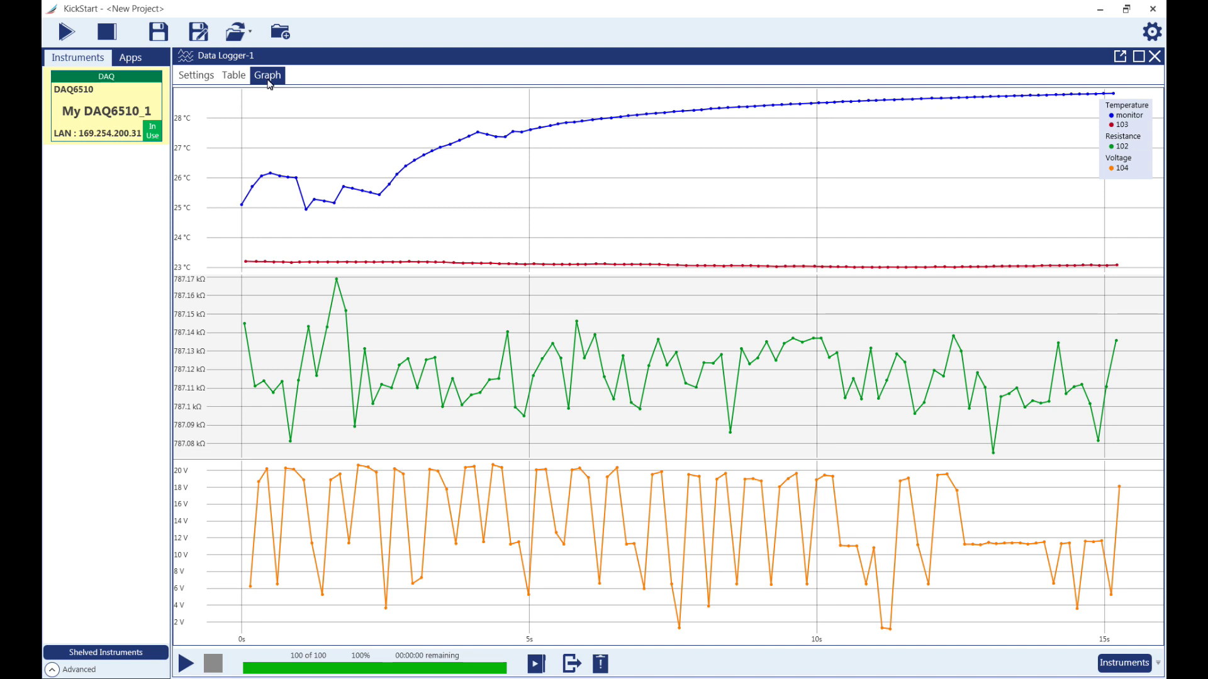
left_click(232, 76)
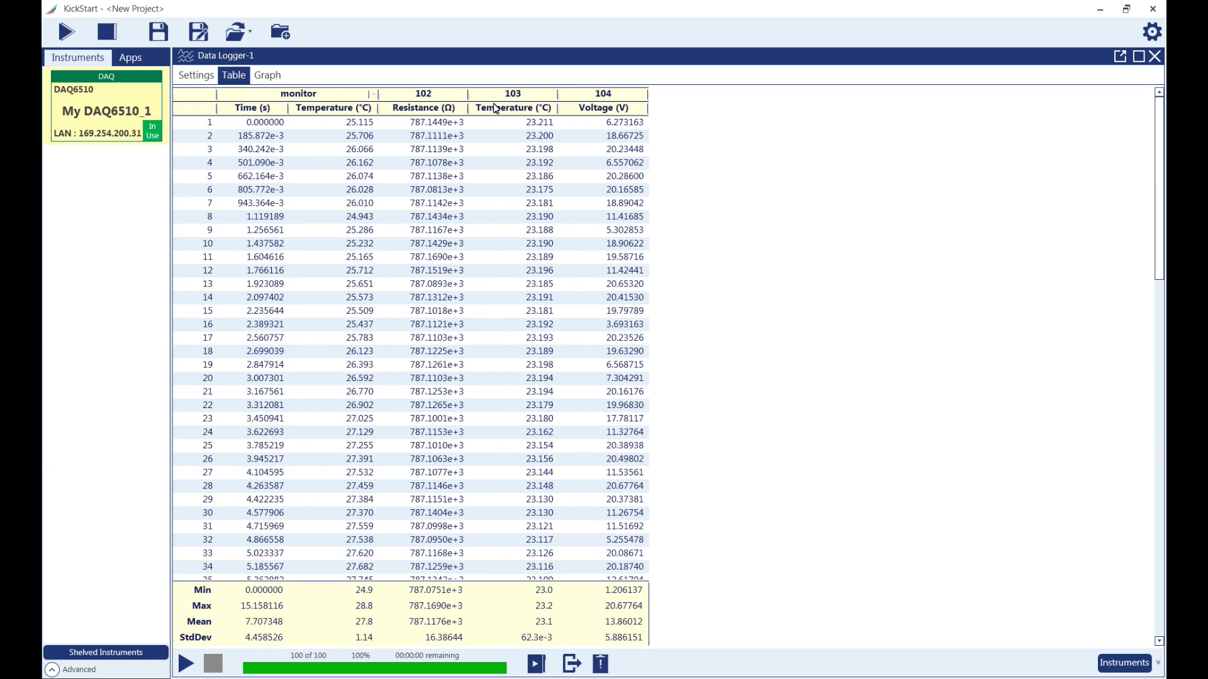
Select table rows 1–30 and hide them so the data starts at reading 31
left_click(463, 98)
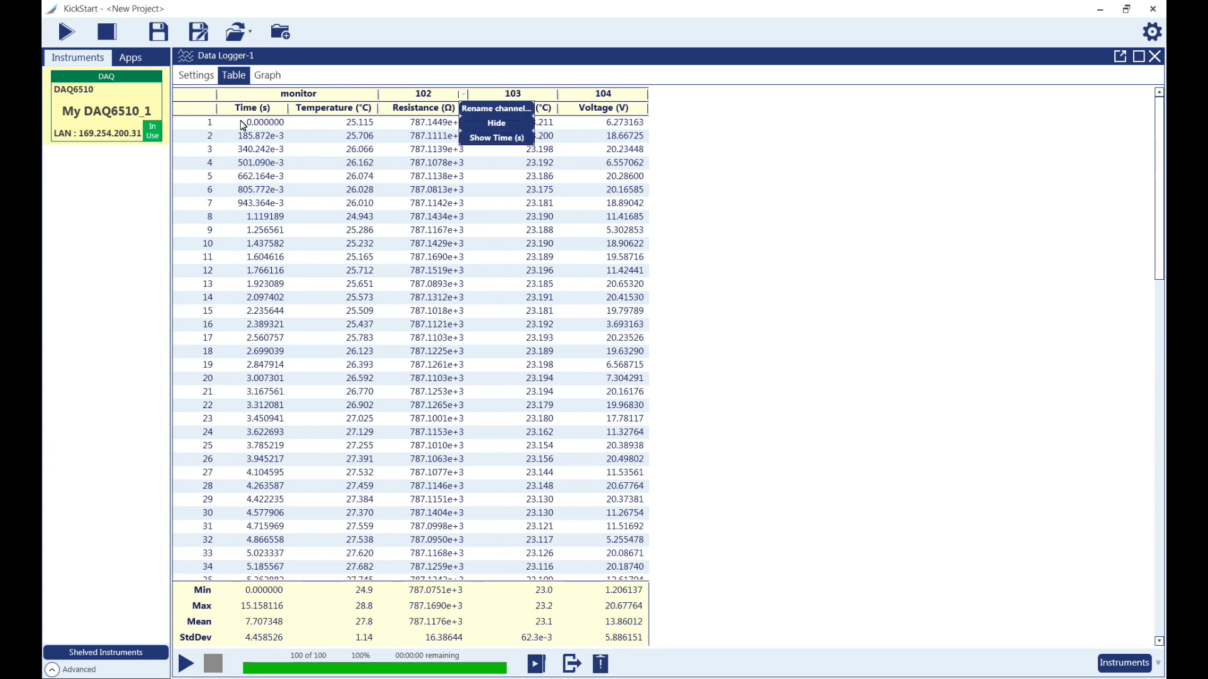
left_click_drag(242, 124, 621, 519)
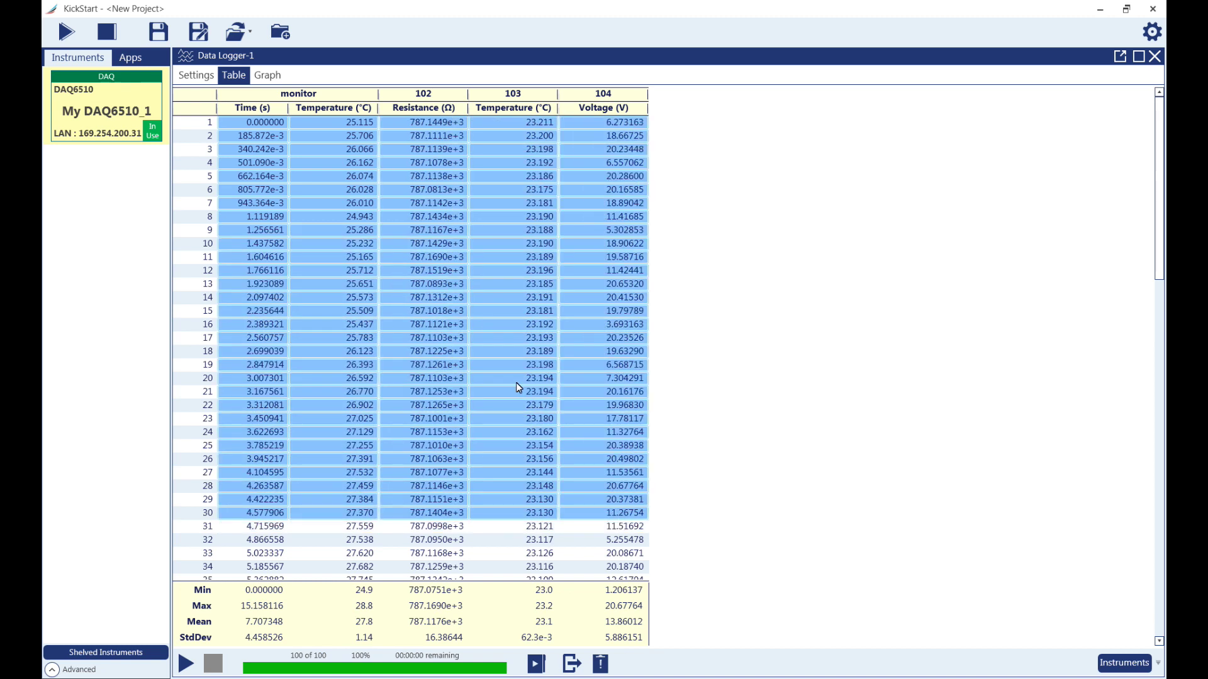
right_click(200, 129)
left_click(223, 132)
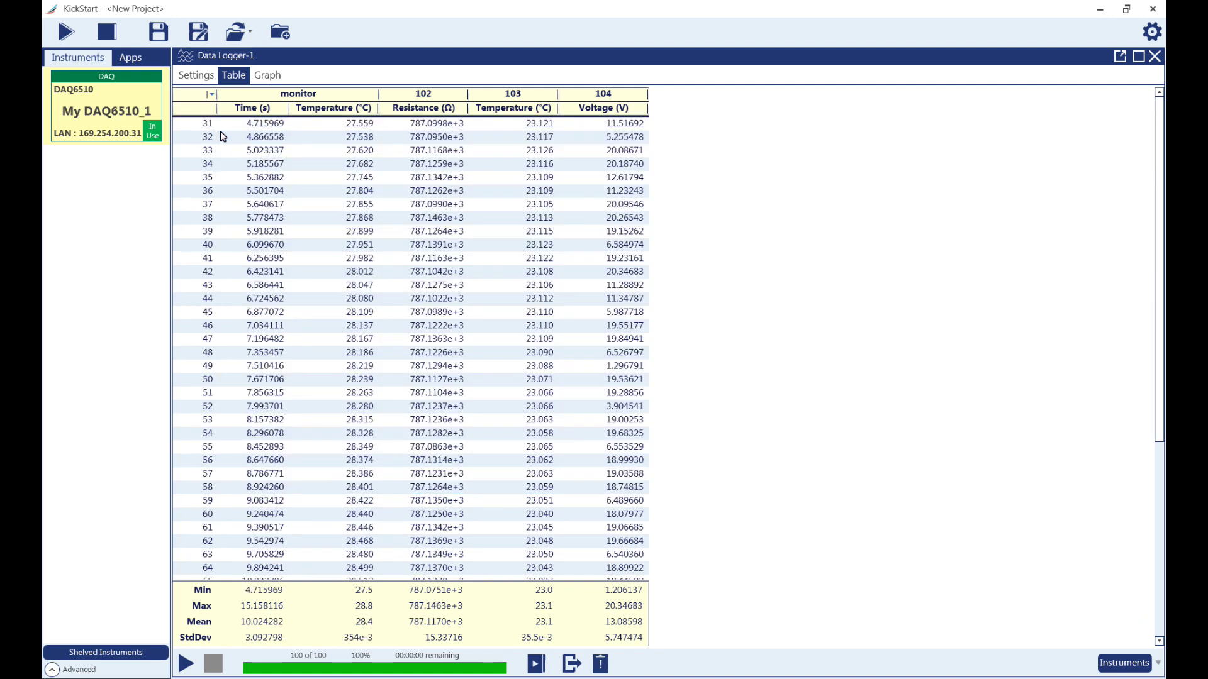
Show the graphs again, with plotted data now starting near 5 s
left_click(266, 76)
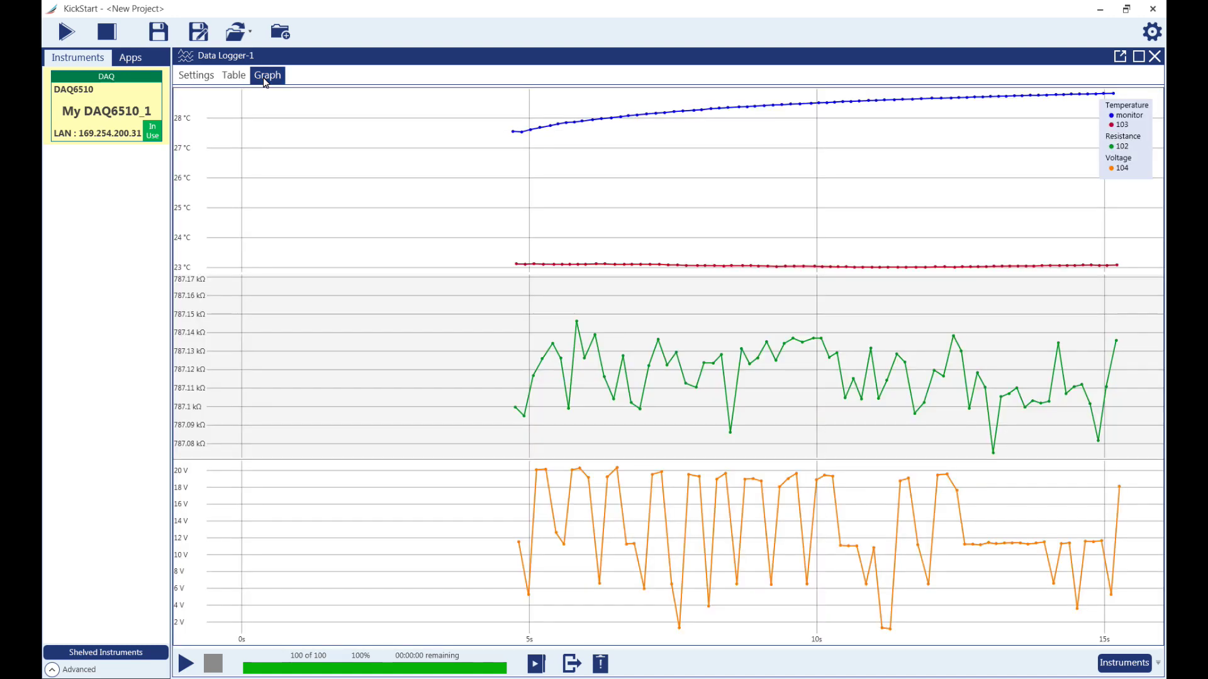